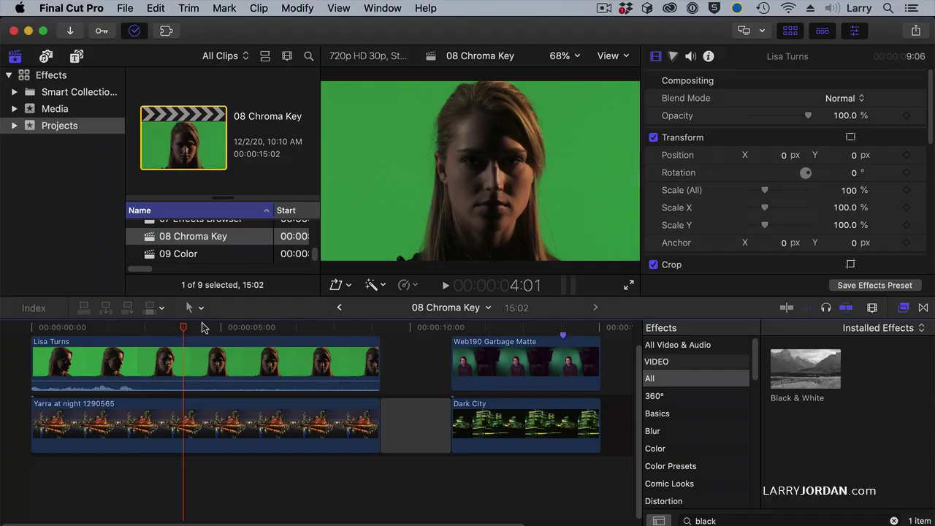
Step: Scrub to a later frame, hide the browser and show the vectorscope and luma waveform scopes
{"action": "mouse_move", "coordinate": [183, 327]}
{"action": "left_mouse_down"}
{"action": "mouse_move", "coordinate": [221, 326]}
{"action": "mouse_move", "coordinate": [194, 327]}
{"action": "left_mouse_up"}
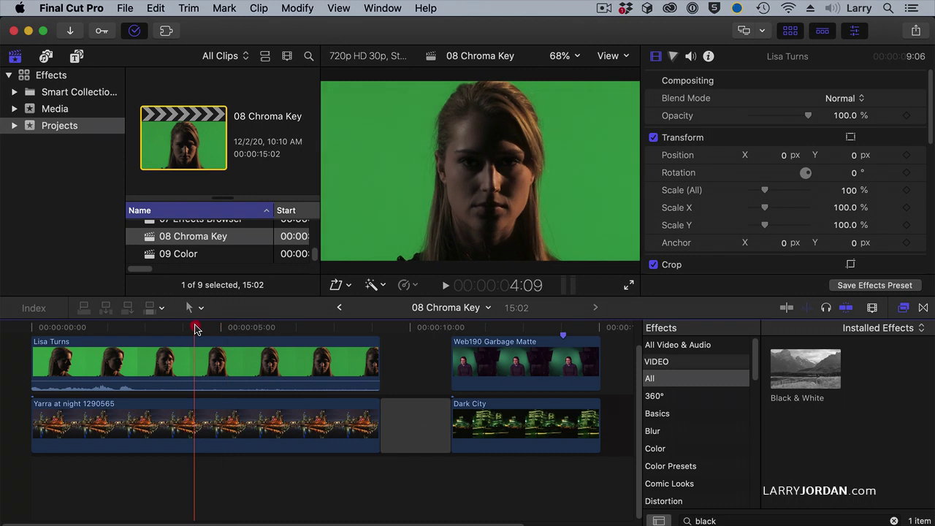
{"action": "key", "text": "ctrl+super+1"}
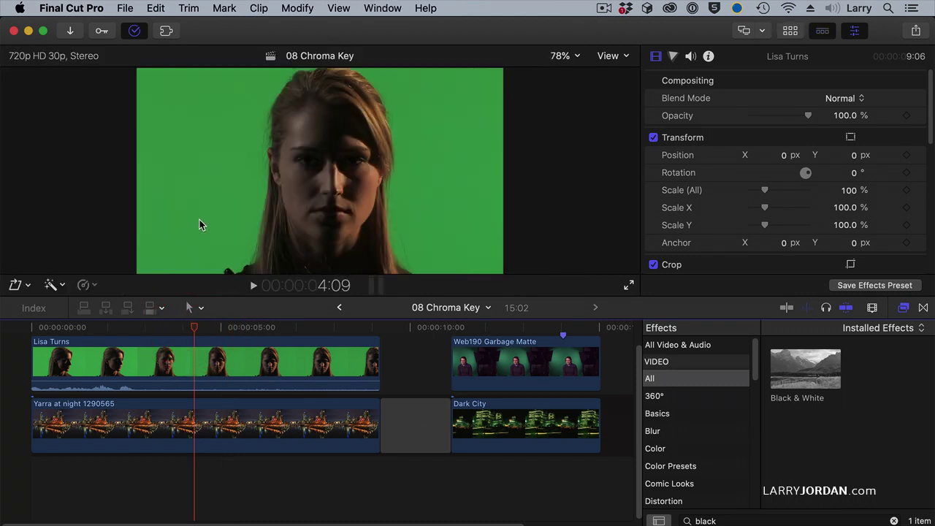
{"action": "key", "text": "super+7"}
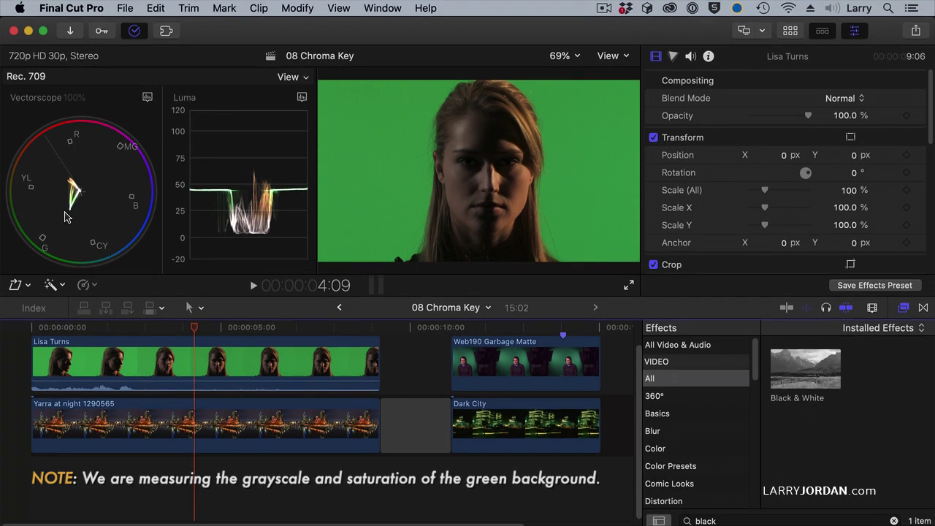
{"action": "left_click", "coordinate": [563, 329]}
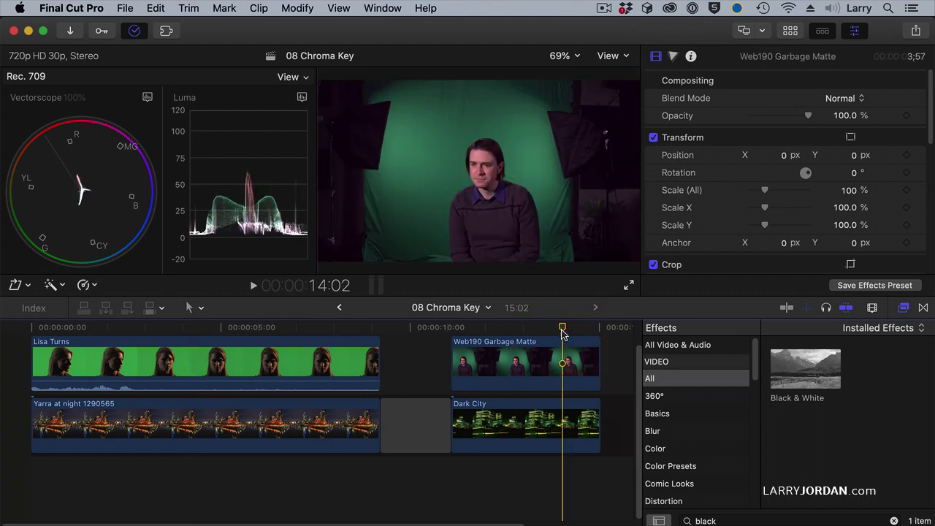
{"action": "mouse_move", "coordinate": [215, 232]}
{"action": "left_click", "coordinate": [345, 331]}
{"action": "left_click", "coordinate": [246, 331]}
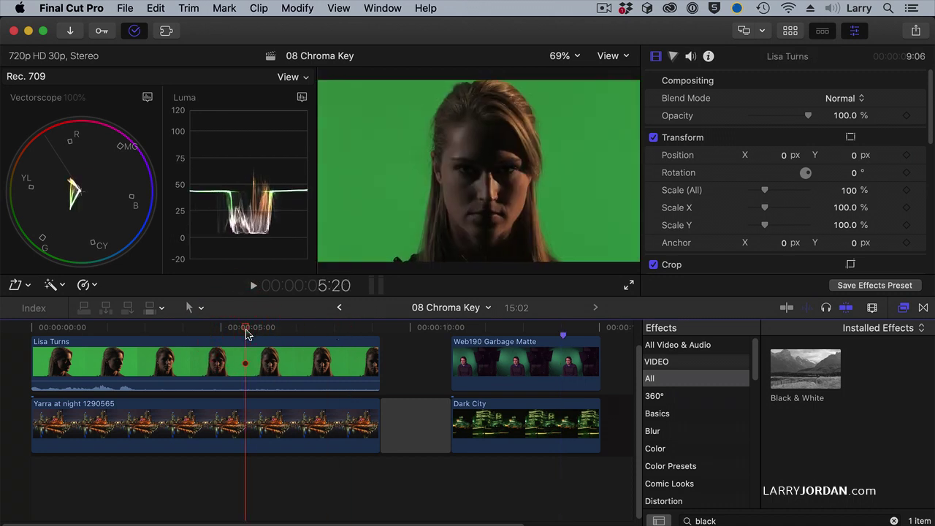
Step: Apply the Keyer effect from the Keying category to the Lisa Turns green-screen clip
{"action": "left_click", "coordinate": [252, 357]}
{"action": "left_click", "coordinate": [663, 380]}
{"action": "scroll", "coordinate": [665, 385], "scroll_direction": "down", "scroll_amount": 7}
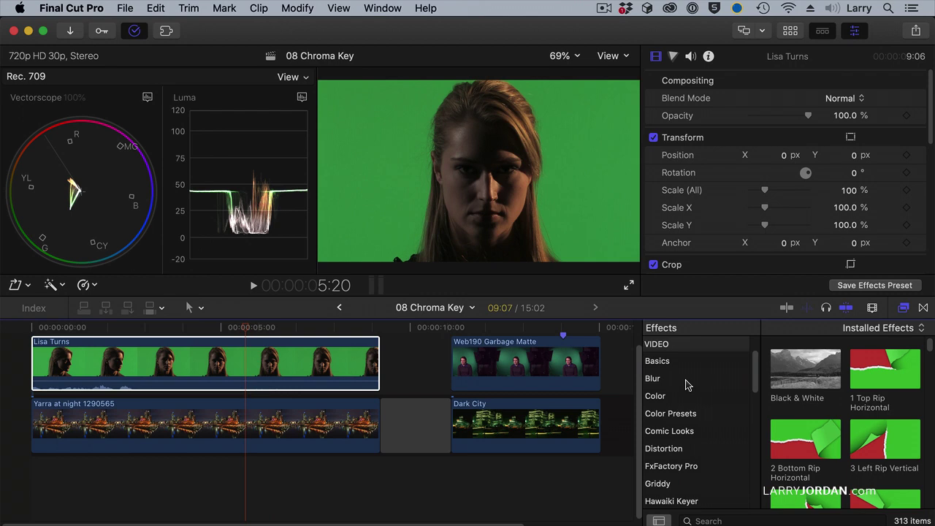
{"action": "left_click", "coordinate": [660, 447]}
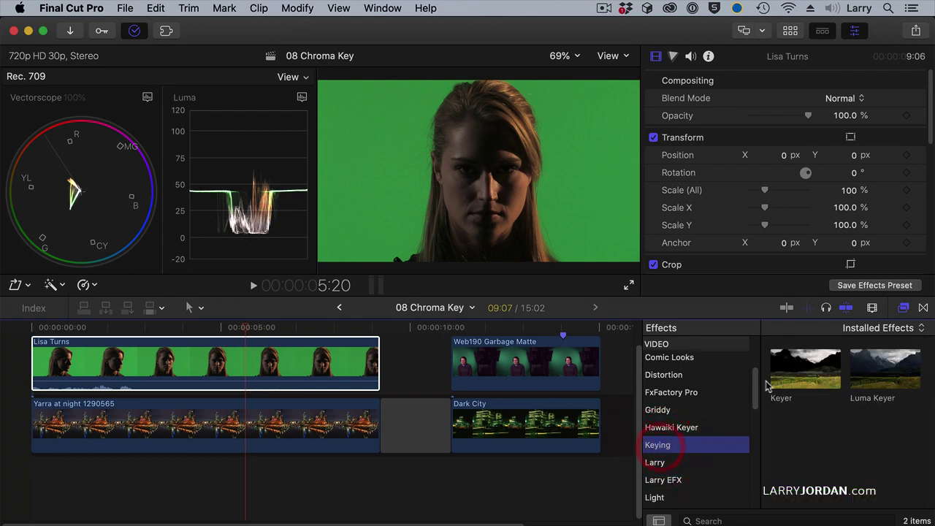
{"action": "left_click_drag", "start_coordinate": [823, 369], "coordinate": [227, 347]}
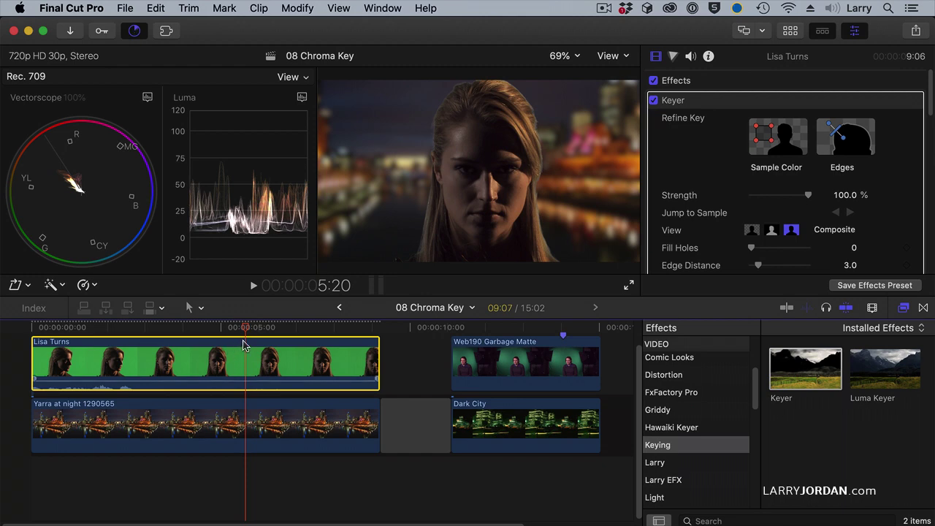
{"action": "left_click", "coordinate": [243, 349]}
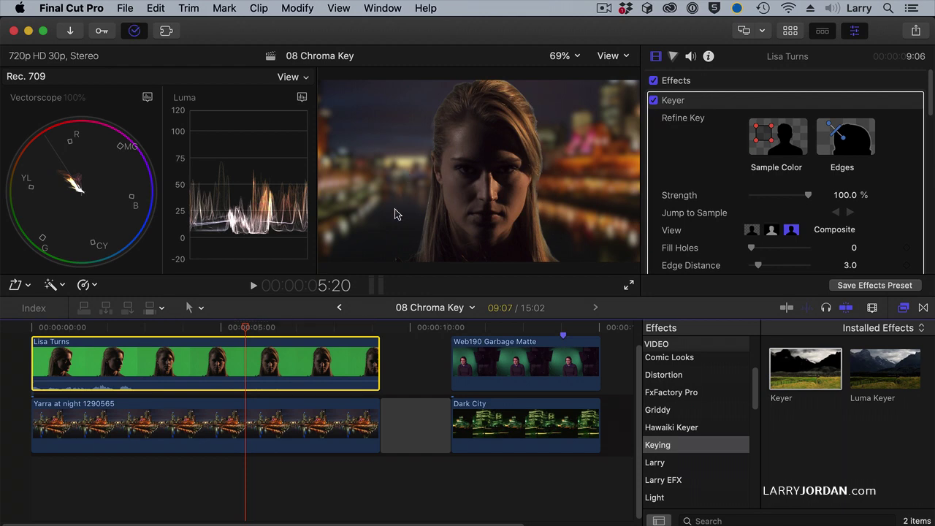
Step: Raise the Keyer's Matte Tools Erode value to 0.9
{"action": "scroll", "coordinate": [660, 175], "scroll_direction": "down", "scroll_amount": 5}
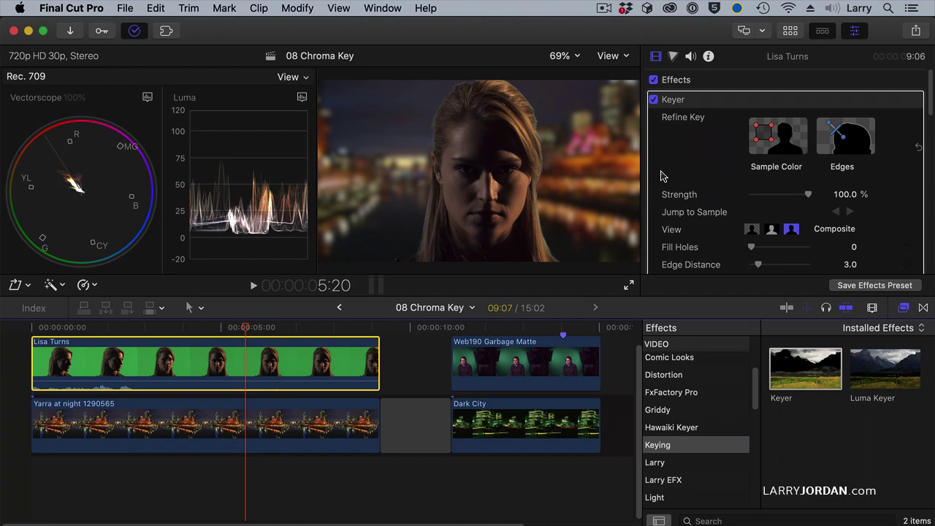
{"action": "left_click", "coordinate": [655, 188]}
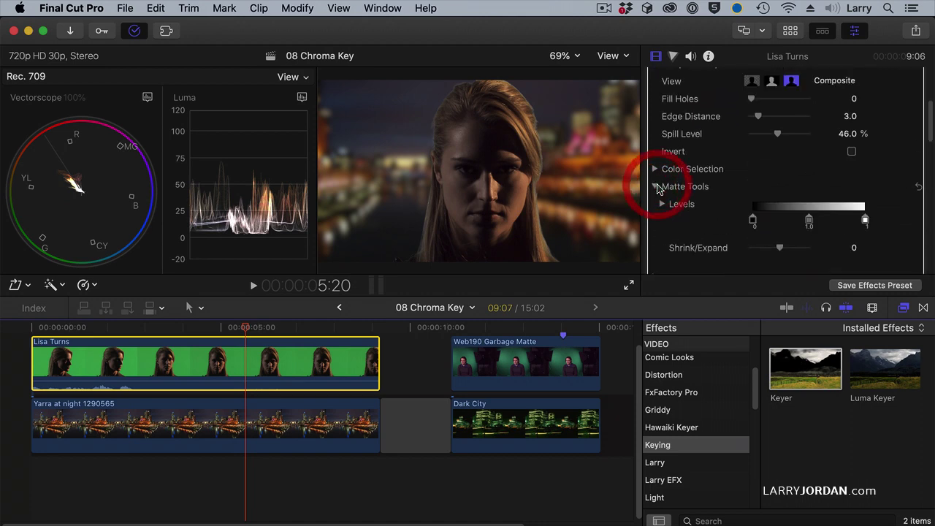
{"action": "scroll", "coordinate": [657, 188], "scroll_direction": "down", "scroll_amount": 1}
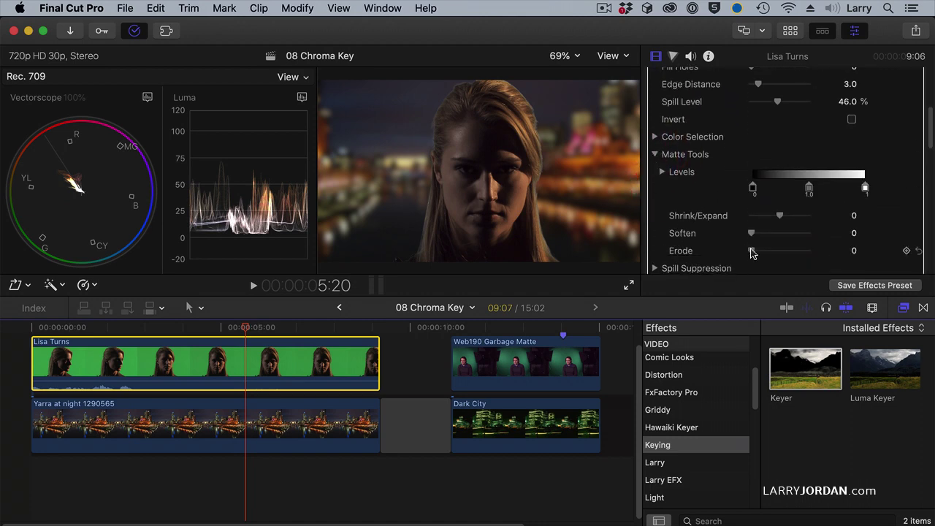
{"action": "left_click", "coordinate": [752, 251]}
{"action": "left_click_drag", "start_coordinate": [753, 253], "coordinate": [757, 252]}
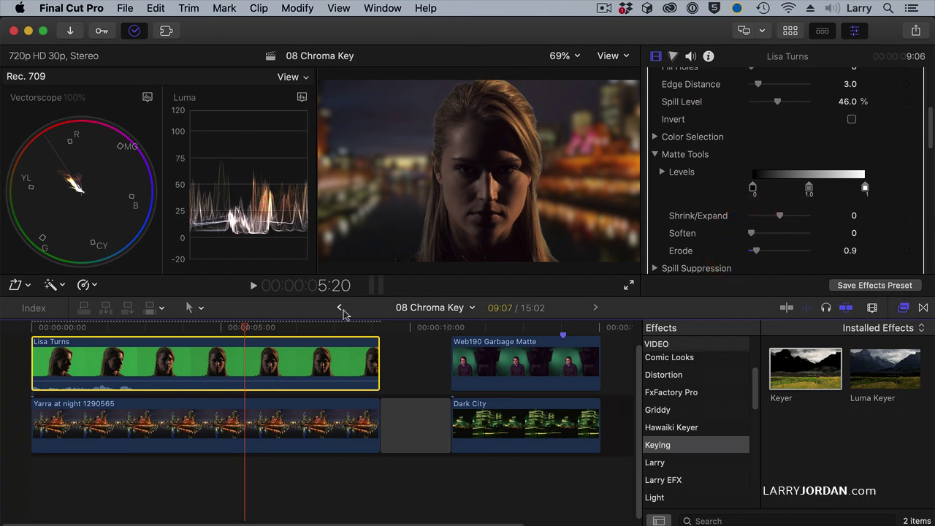
Step: Play the keyed shot from near the start to check the matte edges
{"action": "left_click", "coordinate": [99, 327]}
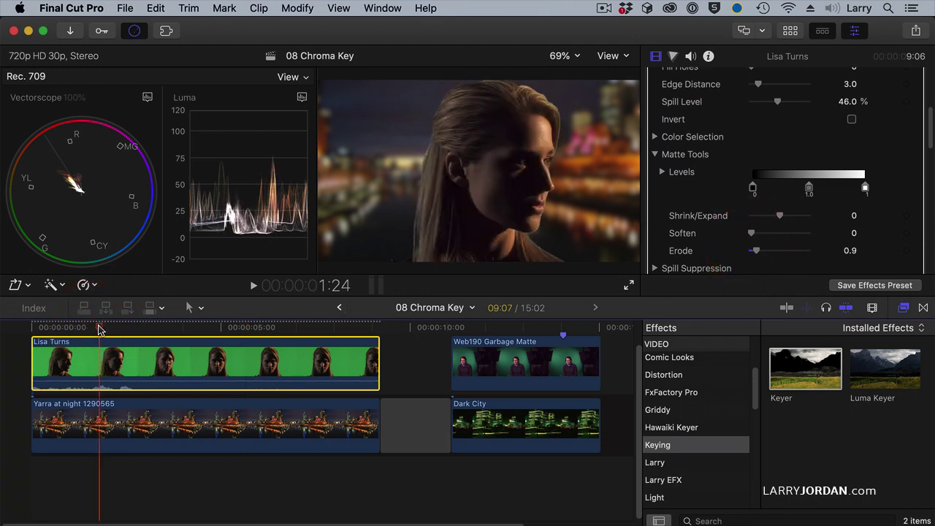
{"action": "key", "text": "space"}
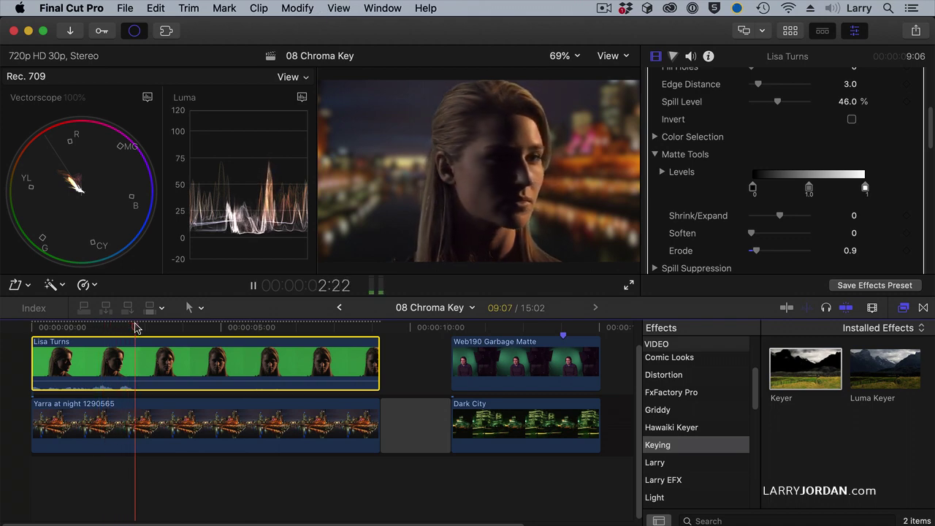
{"action": "left_click", "coordinate": [177, 411]}
Step: Move the keyed woman left to Position X -145.1 px with the viewer transform controls
{"action": "key", "text": "space"}
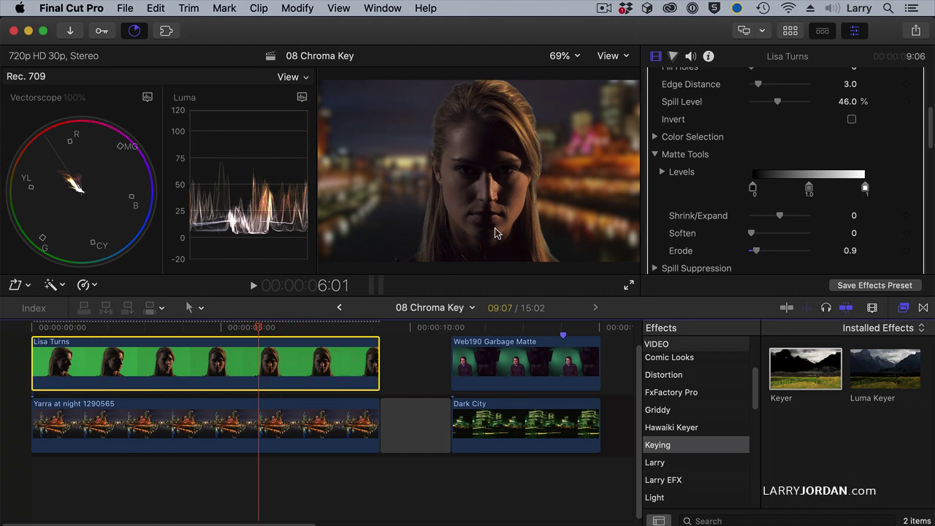
{"action": "scroll", "coordinate": [654, 247], "scroll_direction": "down", "scroll_amount": 5}
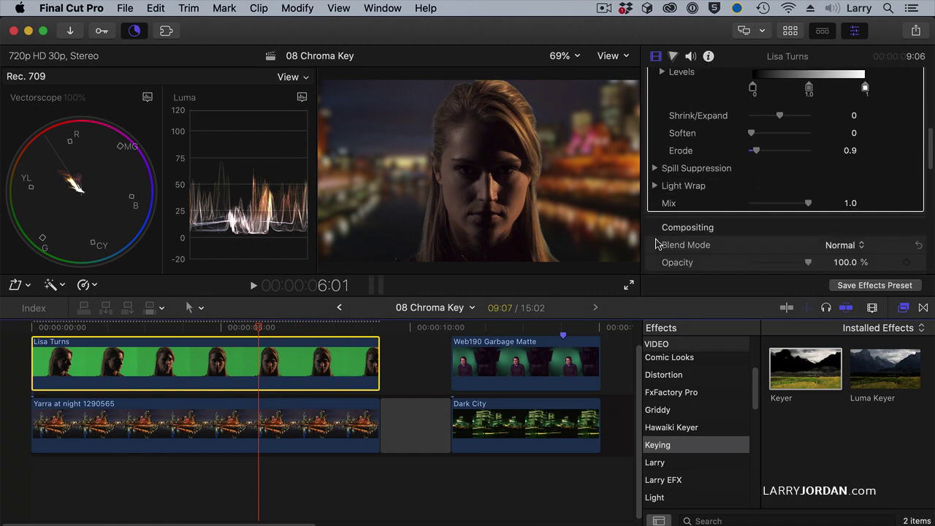
{"action": "scroll", "coordinate": [656, 244], "scroll_direction": "down", "scroll_amount": 4}
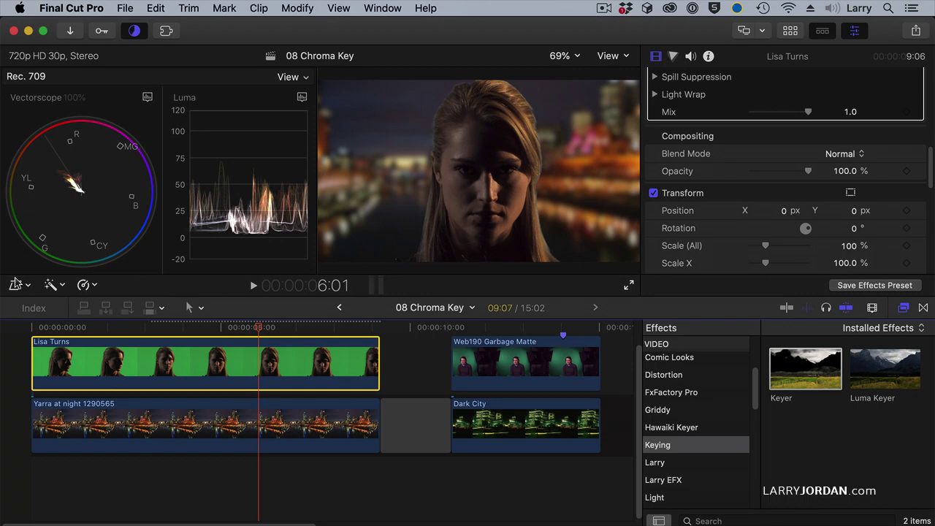
{"action": "left_click", "coordinate": [17, 285]}
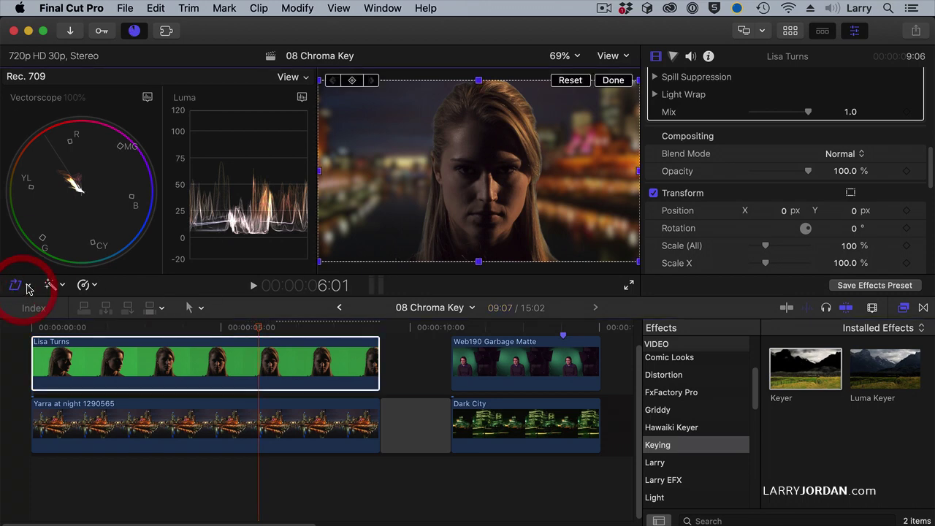
{"action": "left_click", "coordinate": [28, 287]}
{"action": "left_click", "coordinate": [43, 300]}
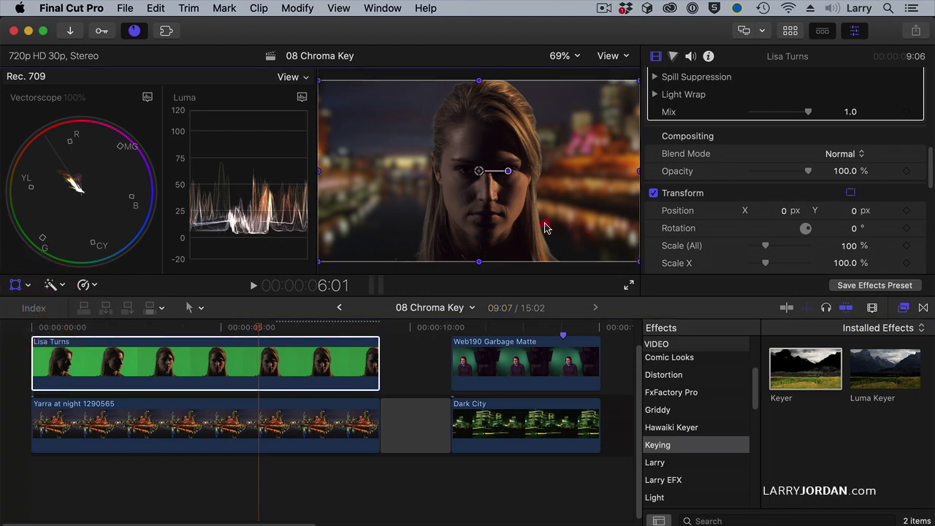
{"action": "left_click_drag", "start_coordinate": [544, 227], "coordinate": [508, 227]}
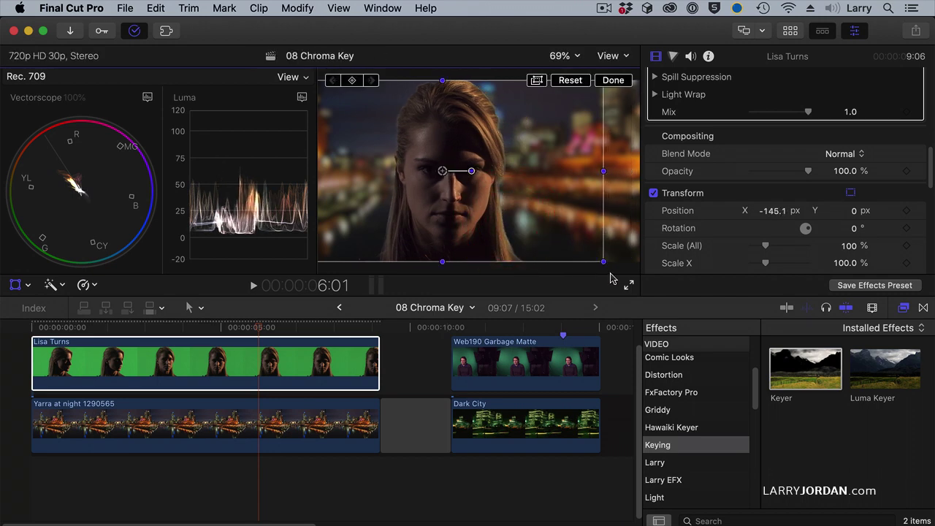
{"action": "left_click", "coordinate": [615, 81]}
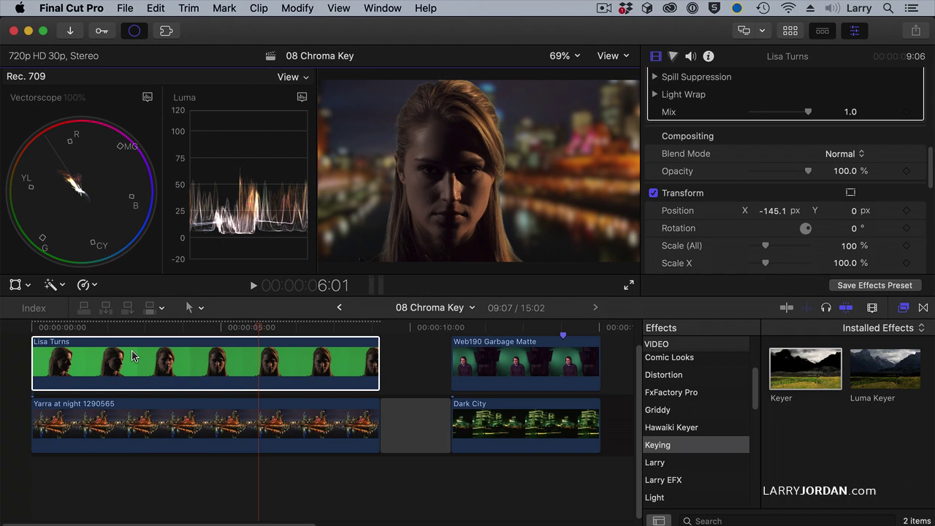
Step: Play back the repositioned shot from an earlier point
{"action": "left_click", "coordinate": [128, 328]}
{"action": "key", "text": "space"}
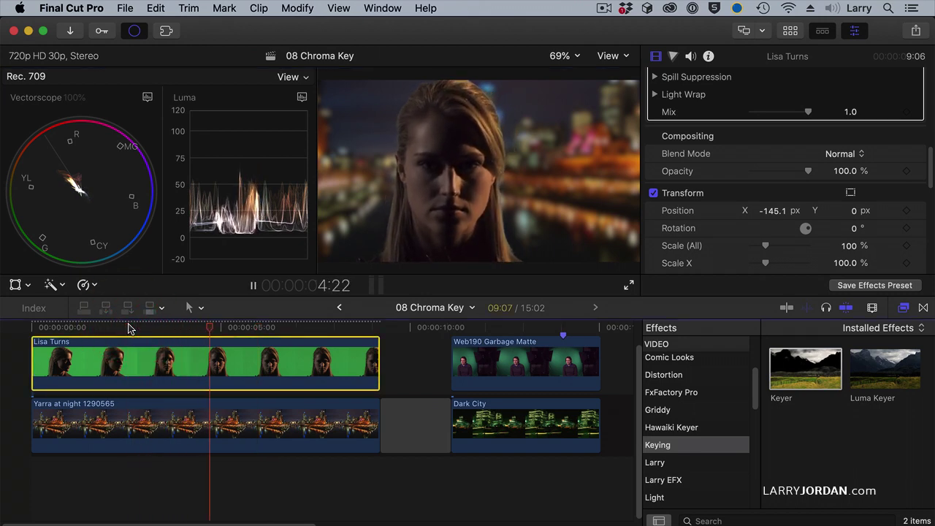
{"action": "key", "text": "space"}
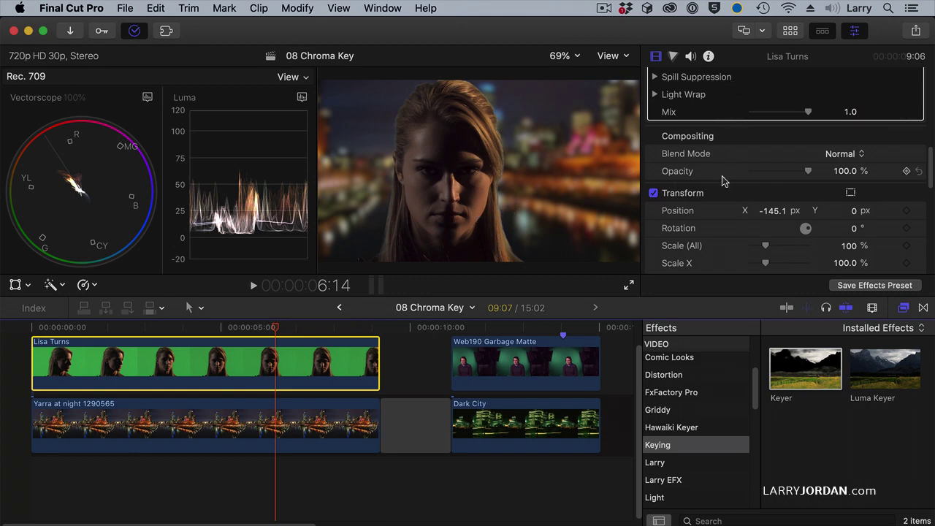
Step: Preview the Web190 Garbage Matte clip over Dark City
{"action": "left_click", "coordinate": [457, 330]}
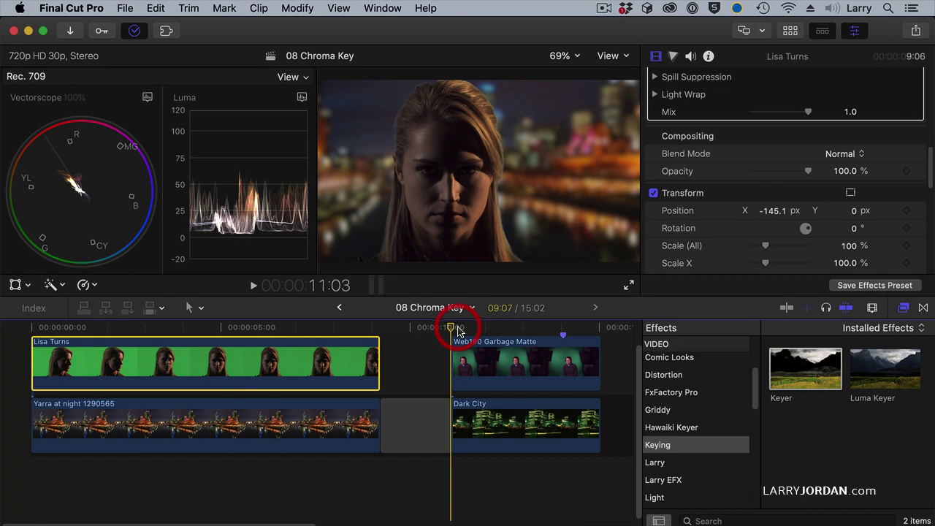
{"action": "key", "text": "space"}
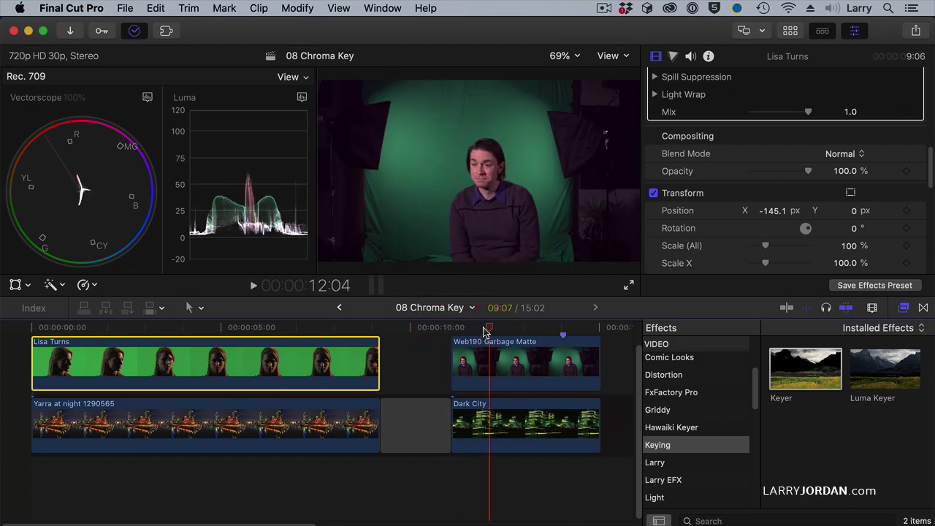
{"action": "left_click", "coordinate": [563, 329]}
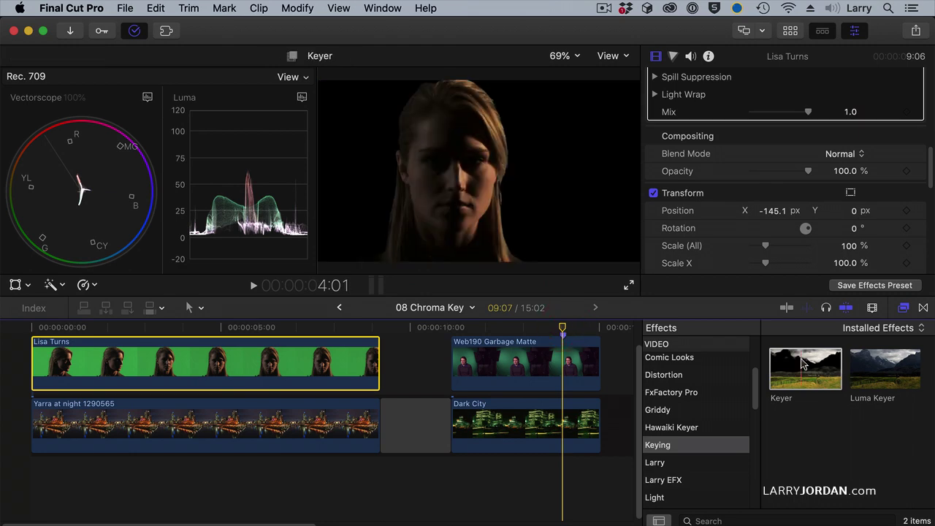
Step: Apply Keyer to the Web190 Garbage Matte clip and select it for its settings
{"action": "left_click_drag", "start_coordinate": [805, 368], "coordinate": [522, 357]}
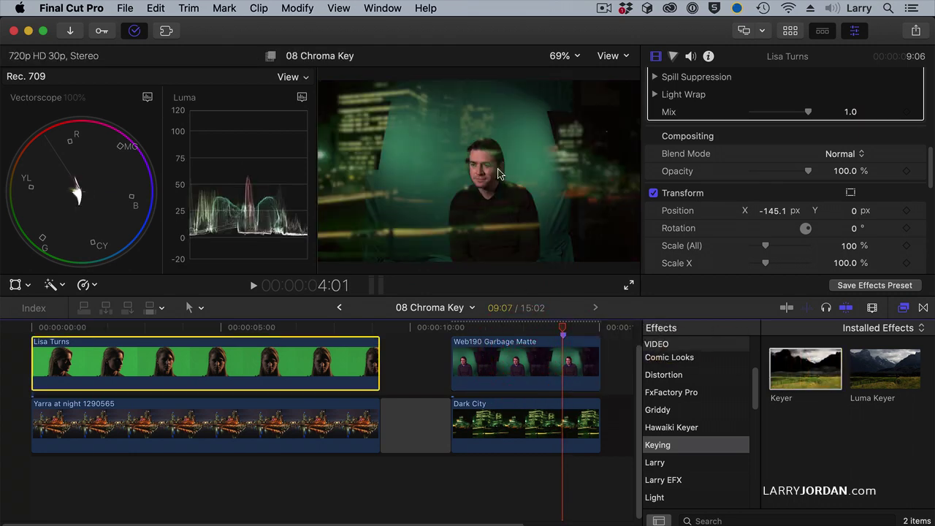
{"action": "left_click", "coordinate": [517, 352]}
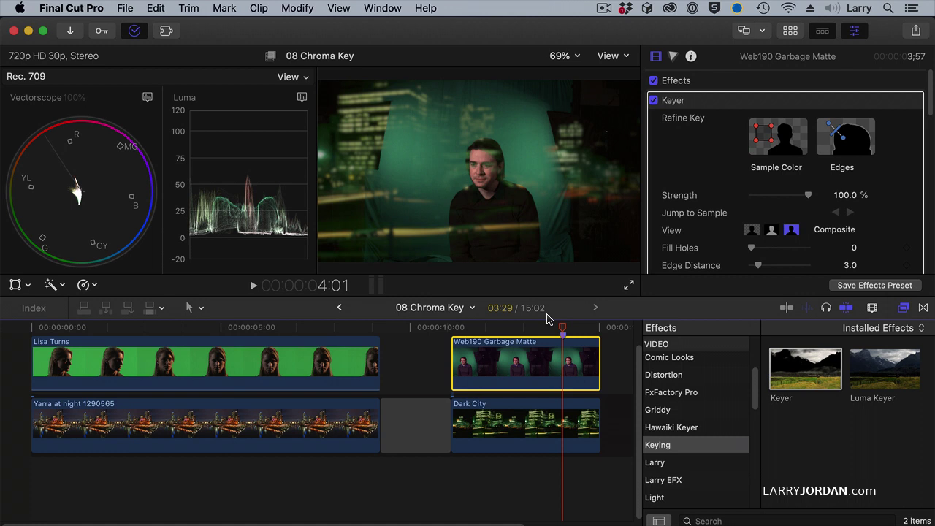
{"action": "left_click", "coordinate": [536, 365]}
Step: Add two Sample Color regions on the green screen, left and right of the man
{"action": "left_click", "coordinate": [767, 132]}
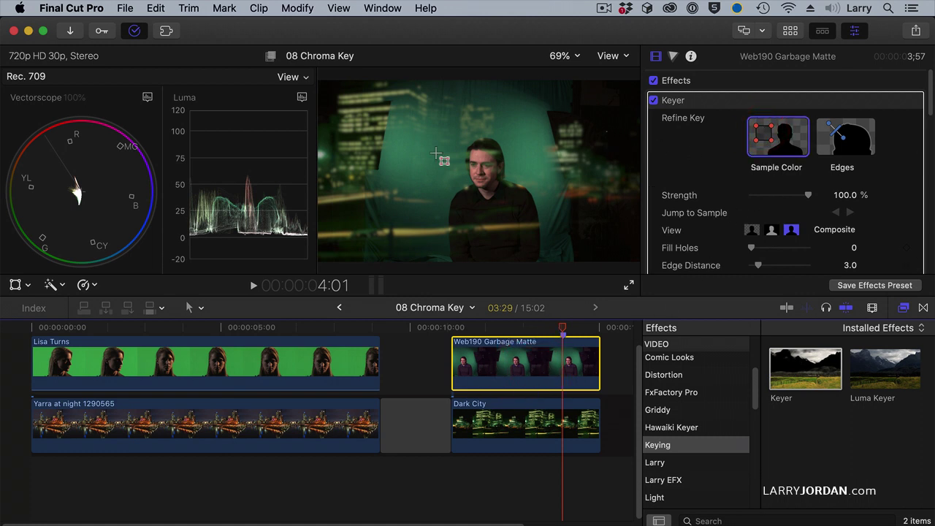
{"action": "left_click_drag", "start_coordinate": [417, 153], "coordinate": [441, 203]}
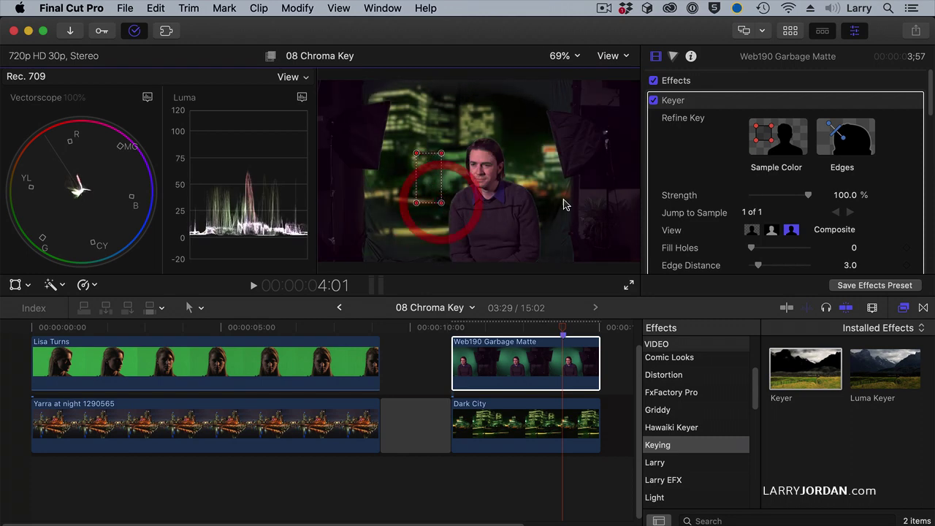
{"action": "left_click", "coordinate": [794, 143]}
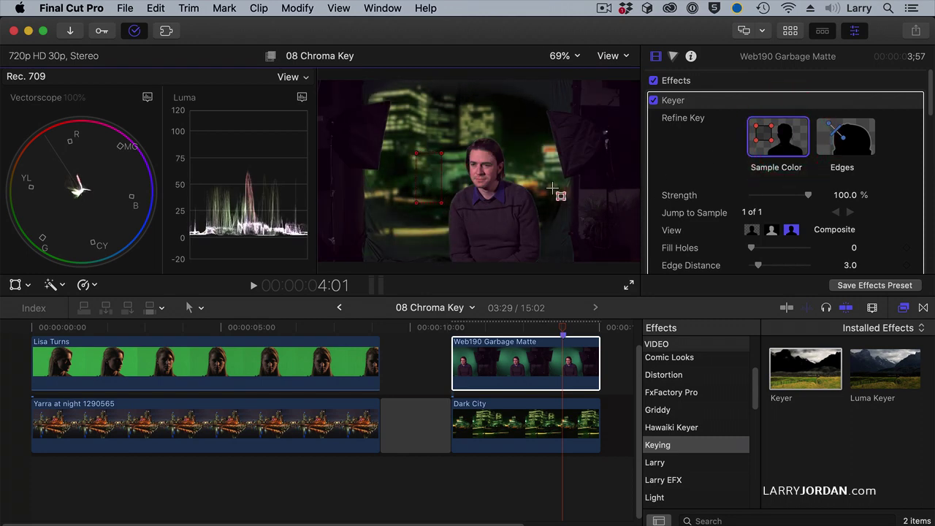
{"action": "left_click_drag", "start_coordinate": [544, 189], "coordinate": [557, 229]}
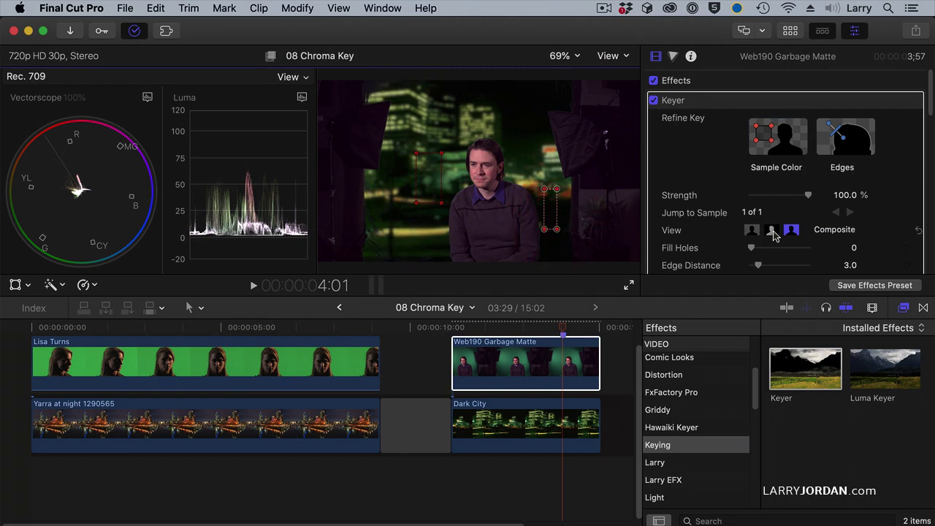
Step: Switch the Keyer view to Matte and fine-tune both colour sample boxes
{"action": "left_click", "coordinate": [772, 231]}
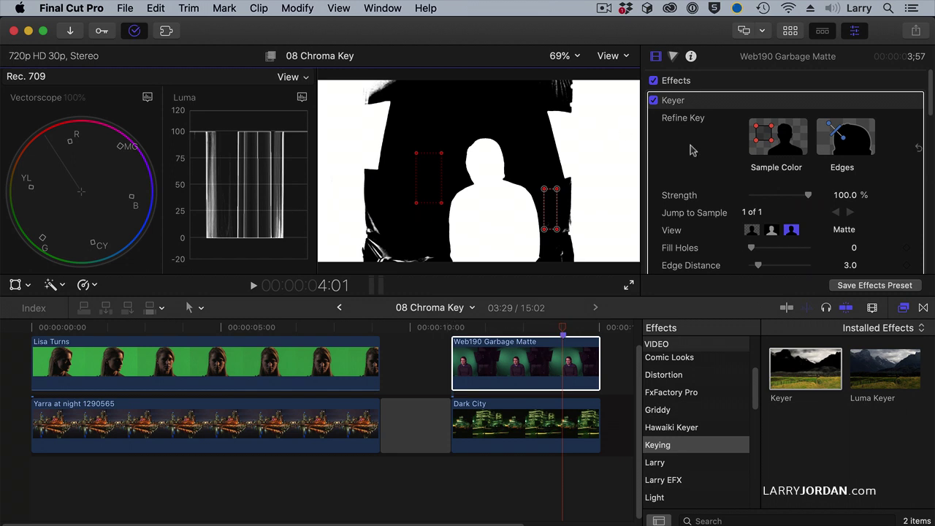
{"action": "left_click_drag", "start_coordinate": [551, 216], "coordinate": [552, 213]}
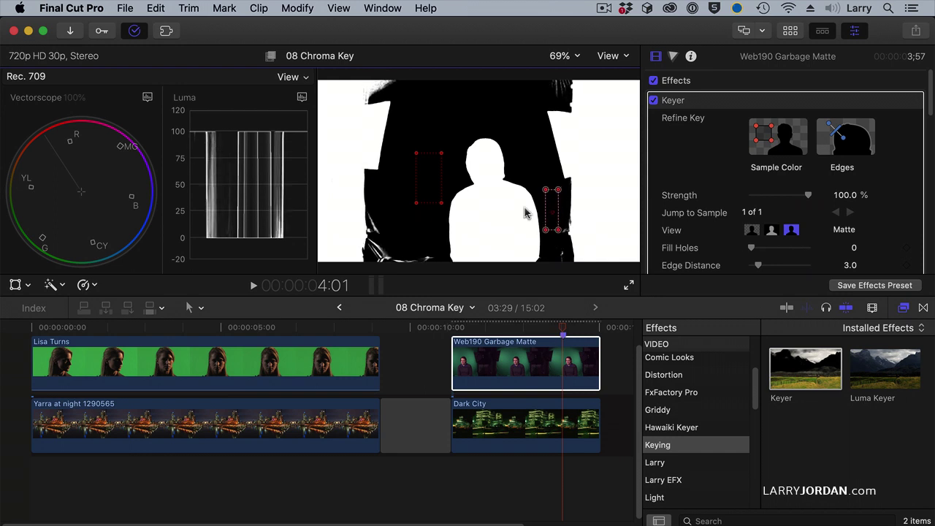
{"action": "left_click_drag", "start_coordinate": [433, 178], "coordinate": [440, 166]}
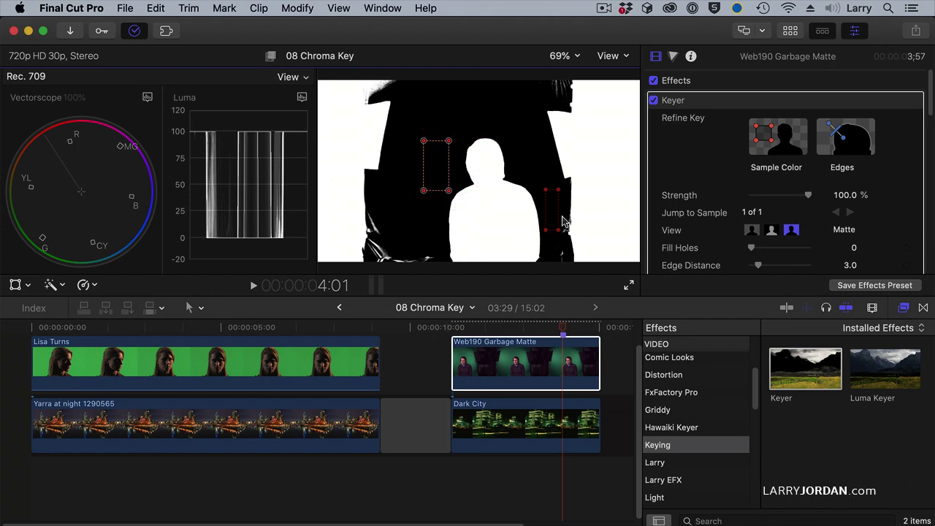
{"action": "left_click_drag", "start_coordinate": [553, 217], "coordinate": [555, 221]}
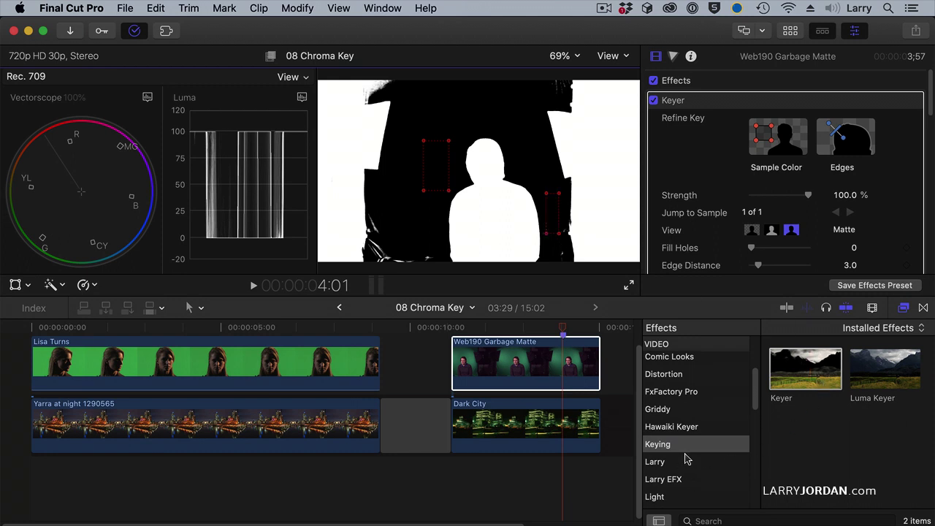
Step: Add a Draw Mask from the Masks category to the garbage-matte clip
{"action": "scroll", "coordinate": [689, 467], "scroll_direction": "down", "scroll_amount": 3}
{"action": "left_click", "coordinate": [657, 482]}
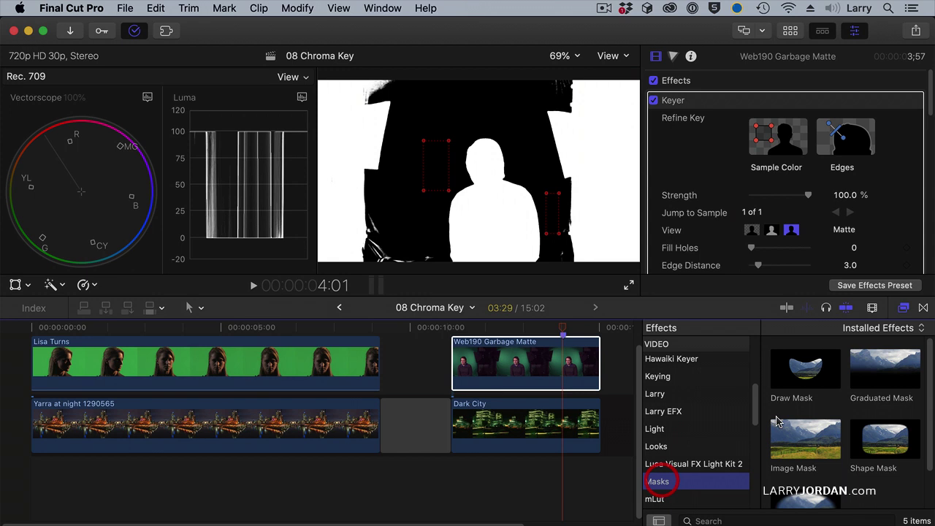
{"action": "mouse_move", "coordinate": [791, 371]}
{"action": "left_mouse_down"}
{"action": "mouse_move", "coordinate": [799, 369]}
{"action": "mouse_move", "coordinate": [491, 359]}
{"action": "left_mouse_up"}
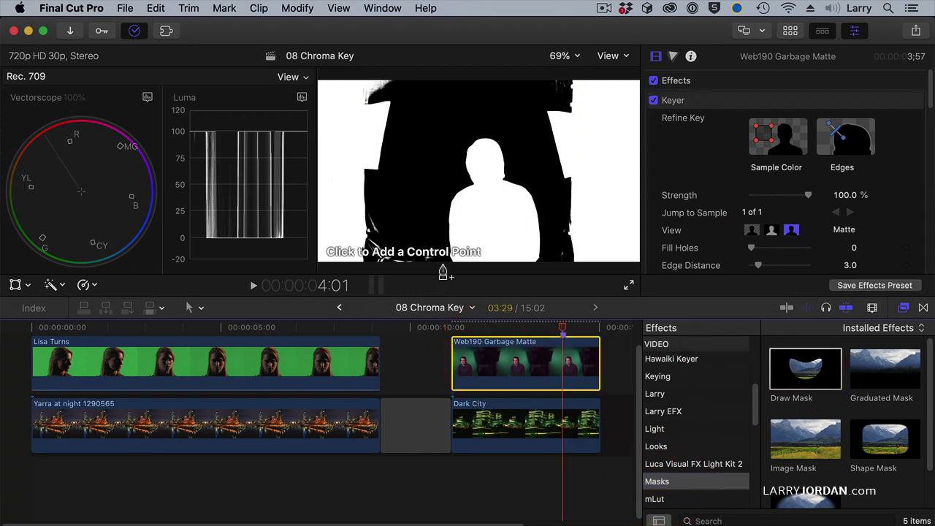
Step: Draw a closed mask outline around the man, excluding the studio clutter
{"action": "left_click", "coordinate": [442, 265]}
{"action": "left_click", "coordinate": [437, 212]}
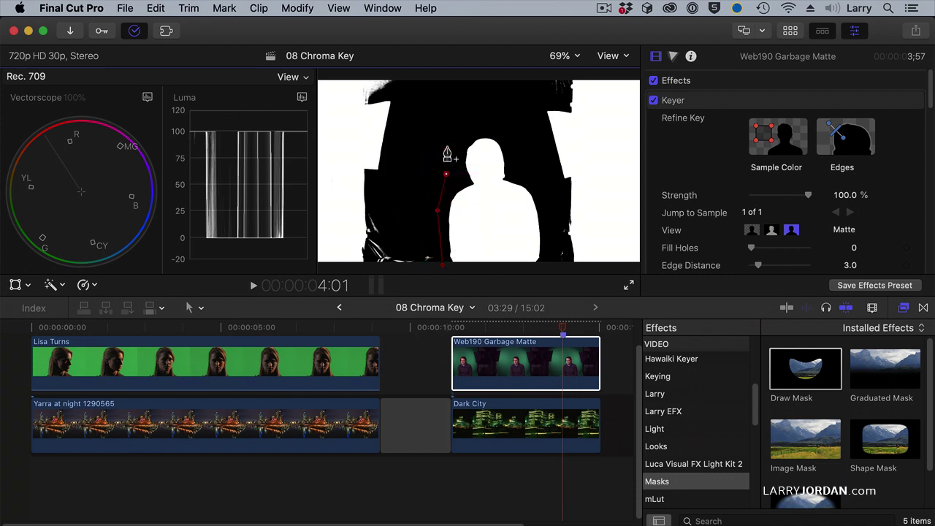
{"action": "left_click", "coordinate": [445, 174]}
{"action": "left_click", "coordinate": [469, 122]}
{"action": "left_click", "coordinate": [511, 122]}
{"action": "left_click", "coordinate": [519, 135]}
{"action": "left_click", "coordinate": [535, 184]}
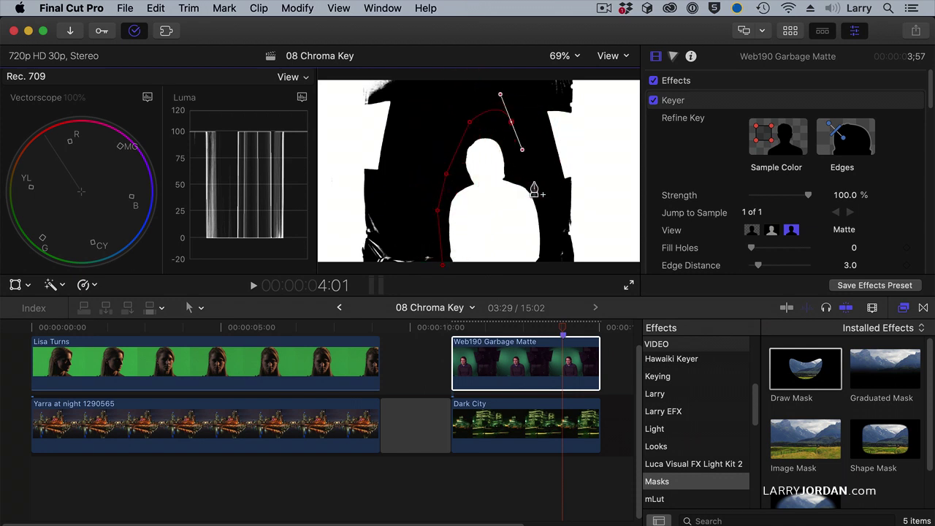
{"action": "left_click", "coordinate": [546, 266]}
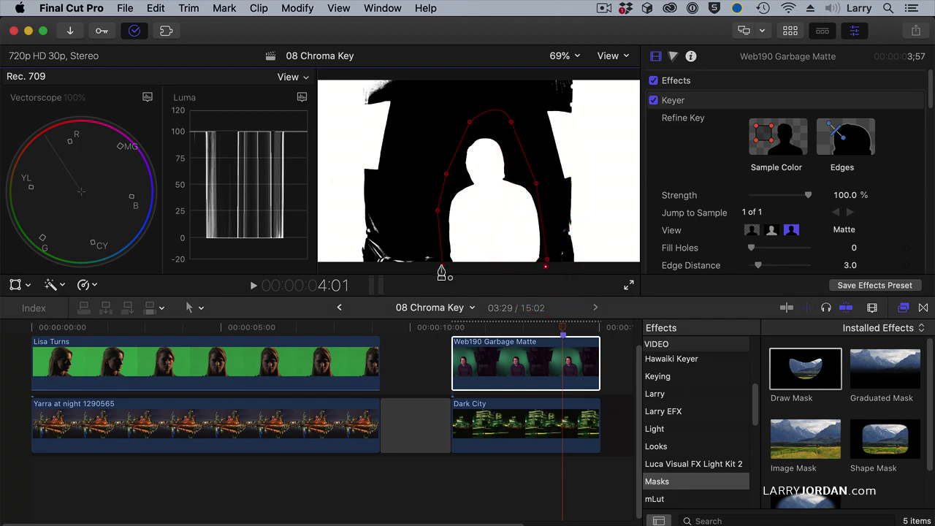
{"action": "left_click", "coordinate": [431, 269]}
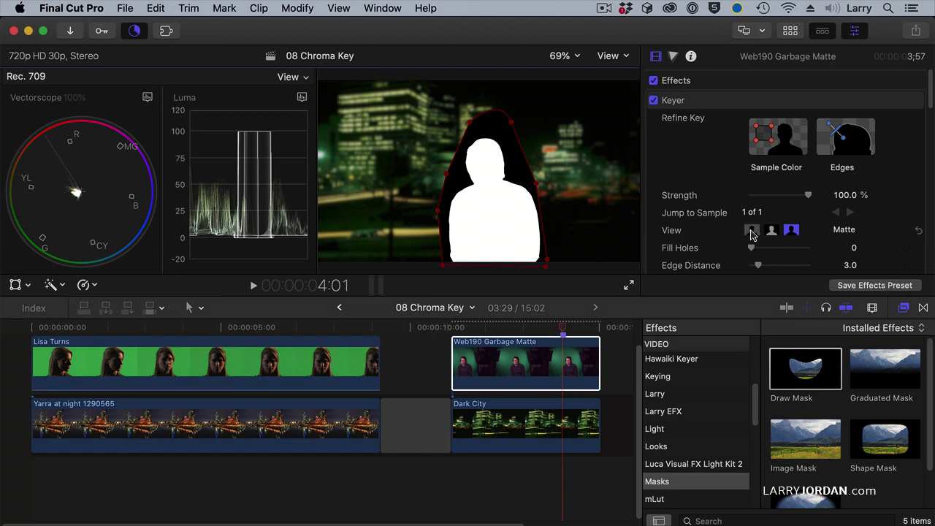
Step: Set the Keyer view back to Composite over Dark City
{"action": "left_click", "coordinate": [752, 231]}
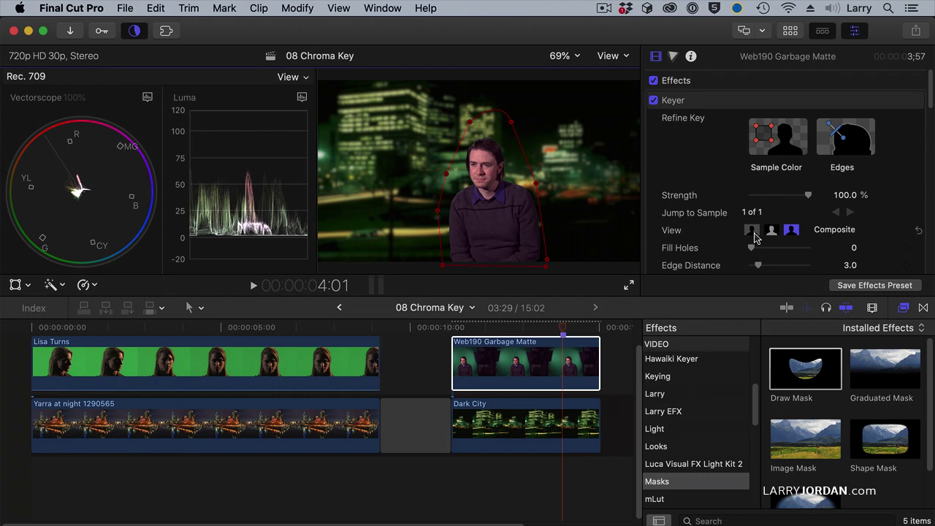
{"action": "scroll", "coordinate": [653, 234], "scroll_direction": "down", "scroll_amount": 5}
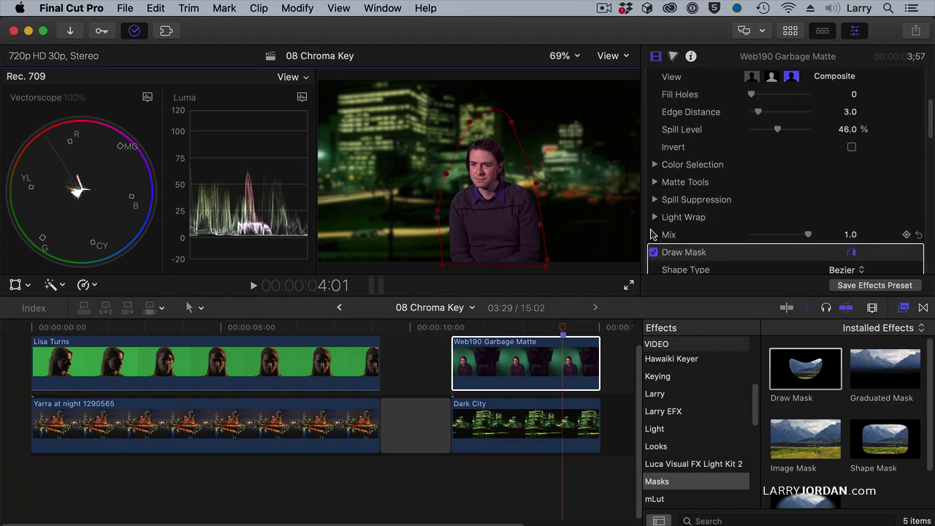
{"action": "scroll", "coordinate": [653, 234], "scroll_direction": "down", "scroll_amount": 1}
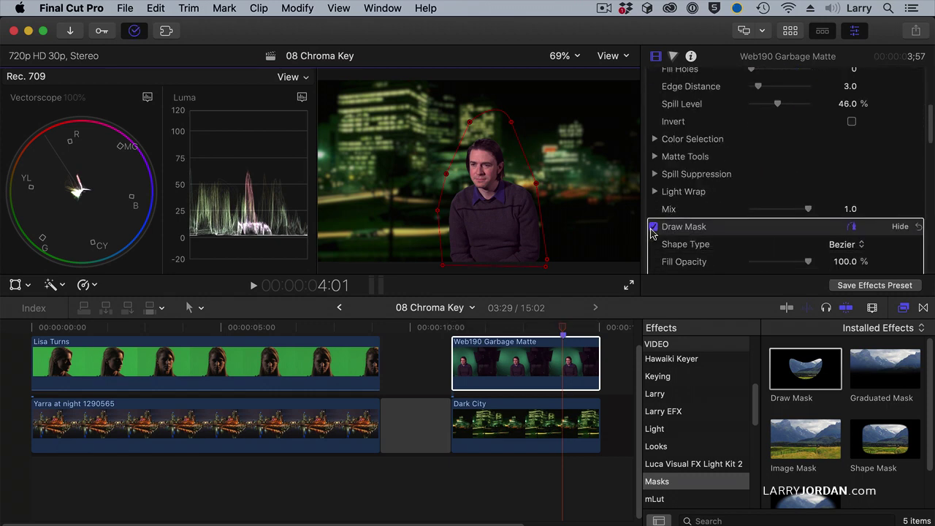
Step: Move the man right in the frame and set Scale (All) to 130%
{"action": "left_click", "coordinate": [15, 284]}
{"action": "left_click_drag", "start_coordinate": [493, 226], "coordinate": [553, 229]}
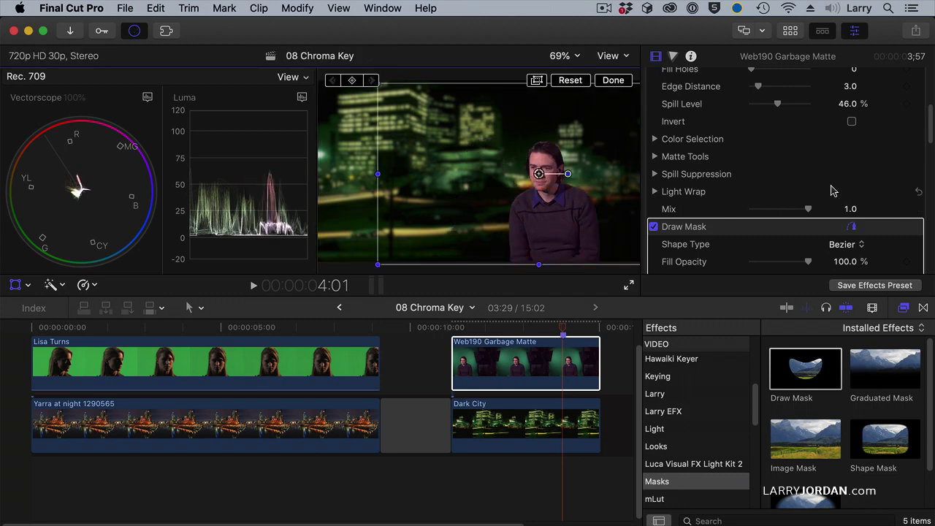
{"action": "scroll", "coordinate": [867, 244], "scroll_direction": "down", "scroll_amount": 5}
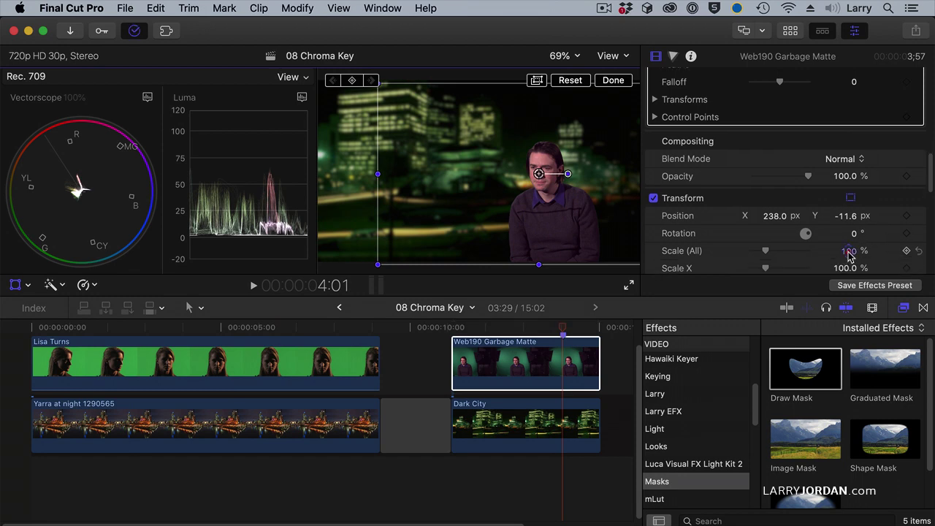
{"action": "left_click", "coordinate": [848, 252]}
{"action": "type", "text": "130"}
{"action": "key", "text": "Return"}
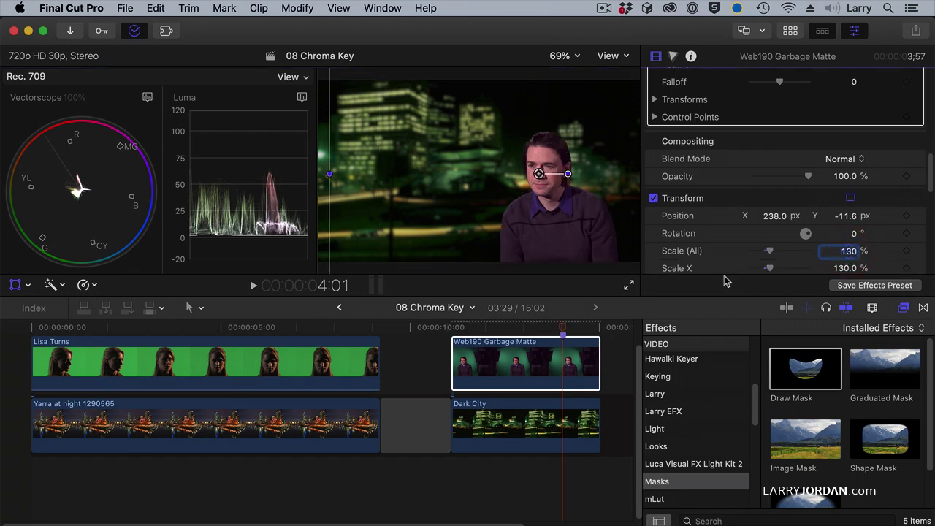
Step: Raise the enlarged man to Position 243.8, 63.9 px and finish the transform
{"action": "left_click_drag", "start_coordinate": [560, 227], "coordinate": [561, 208]}
{"action": "left_click", "coordinate": [850, 197]}
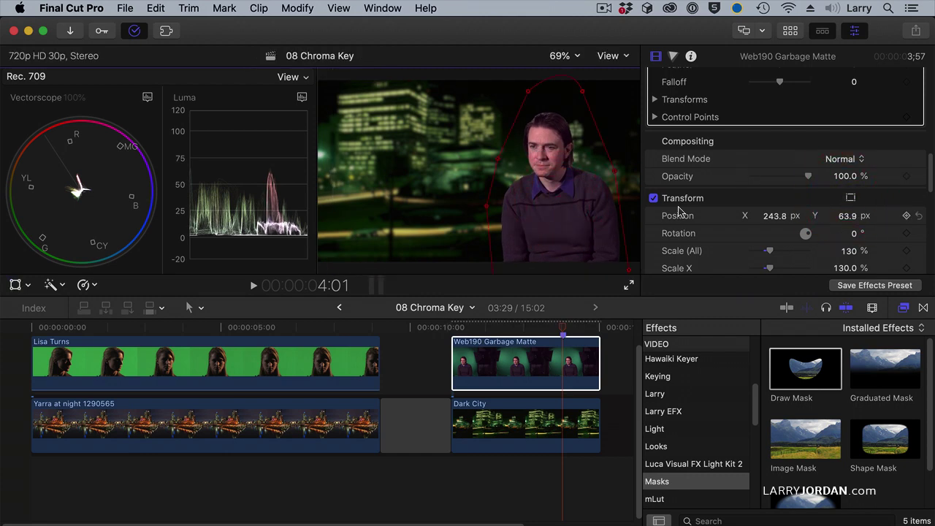
{"action": "left_click", "coordinate": [851, 197]}
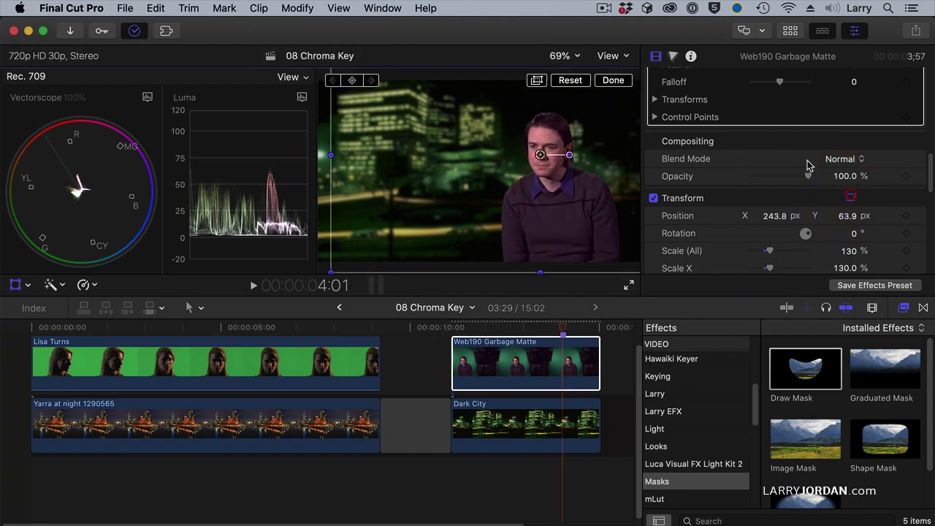
{"action": "left_click", "coordinate": [612, 81]}
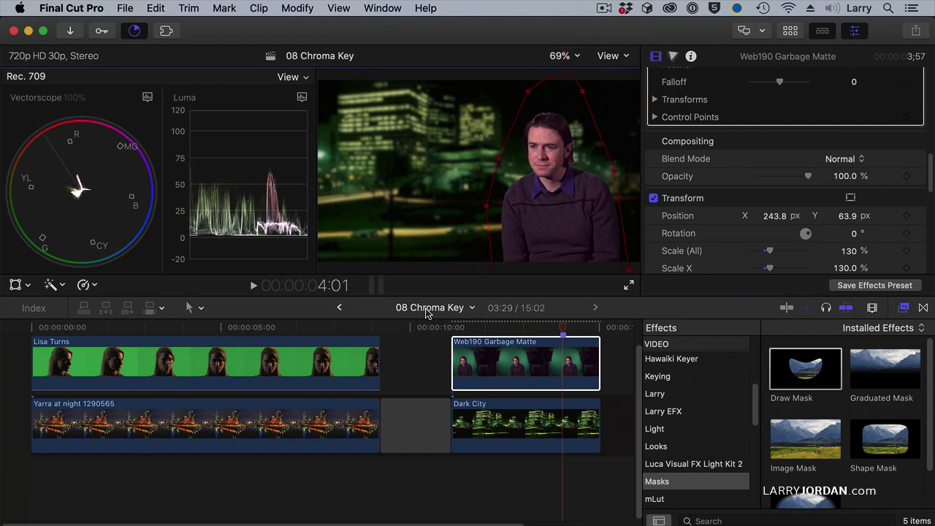
{"action": "left_click", "coordinate": [471, 307]}
{"action": "left_click", "coordinate": [494, 312]}
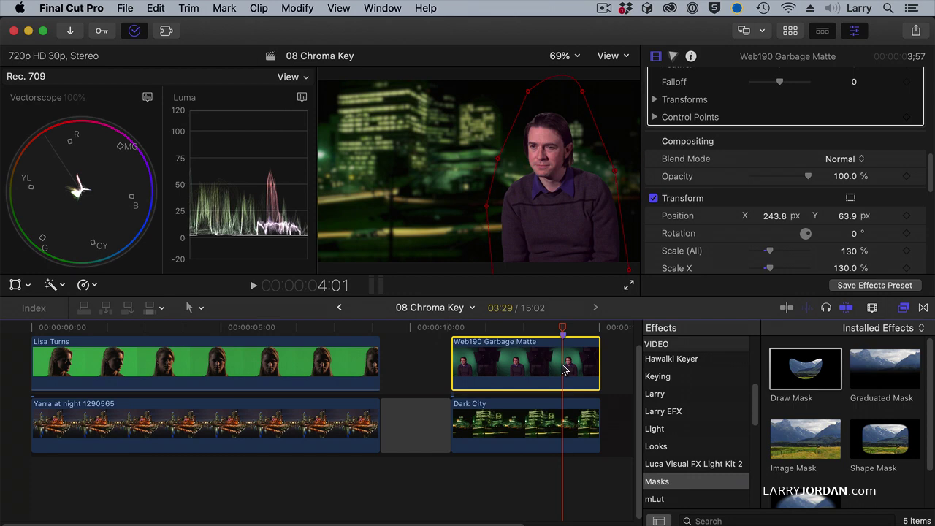
{"action": "left_click", "coordinate": [474, 329]}
{"action": "key", "text": "space"}
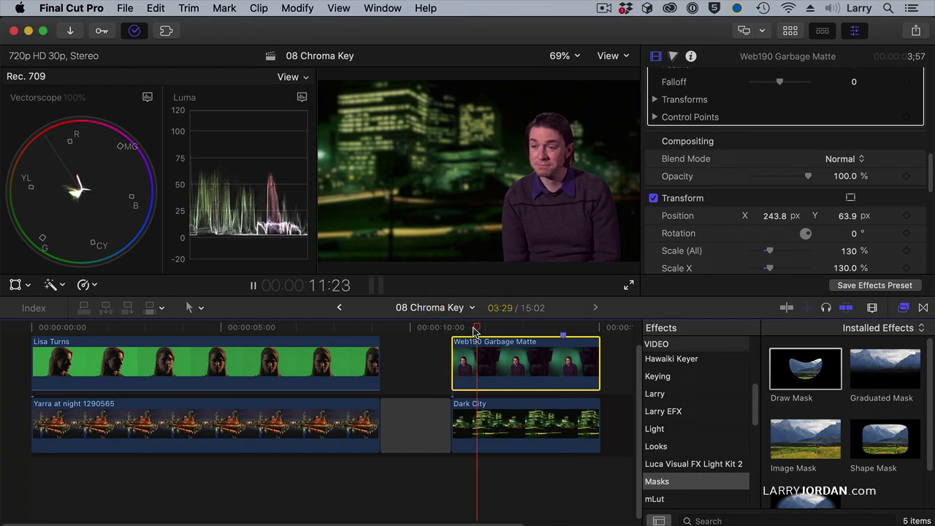
{"action": "key", "text": "space"}
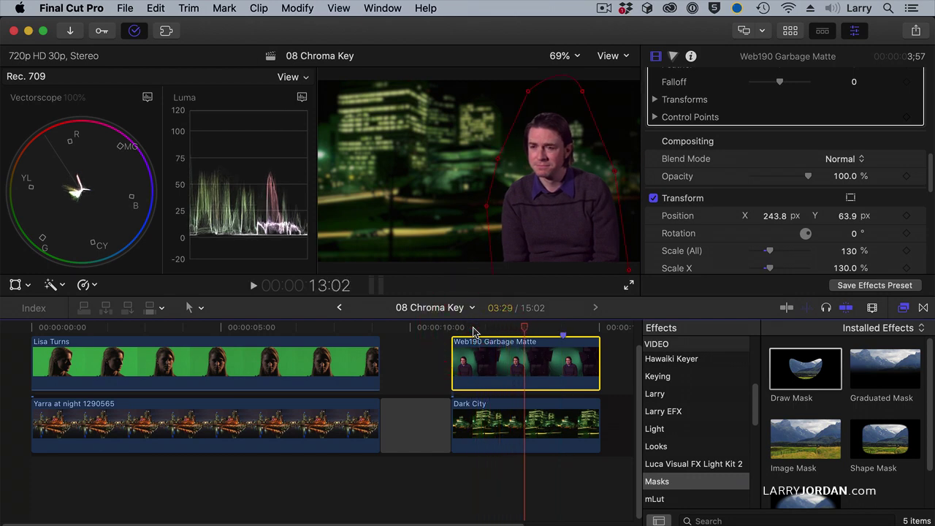